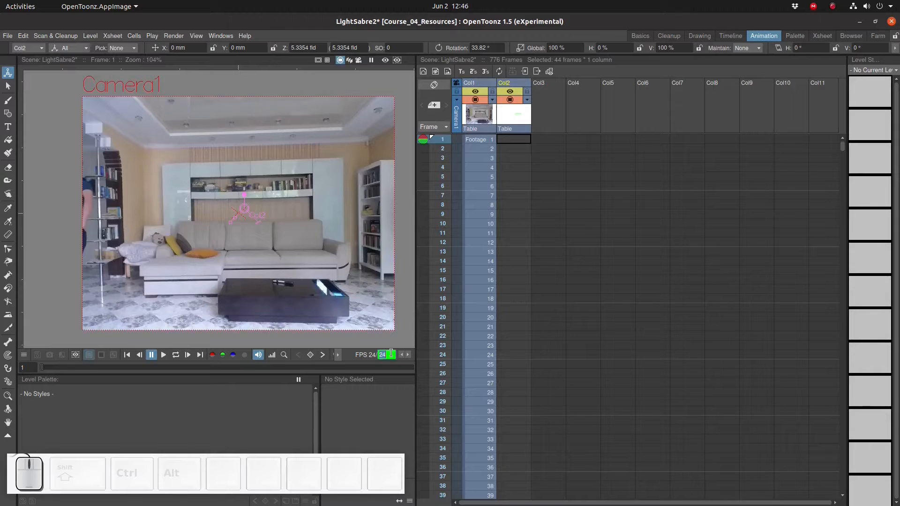
- Set the playback rate to 6 FPS and play the footage from frame 275 to review the lightsaber's motion
text(6)
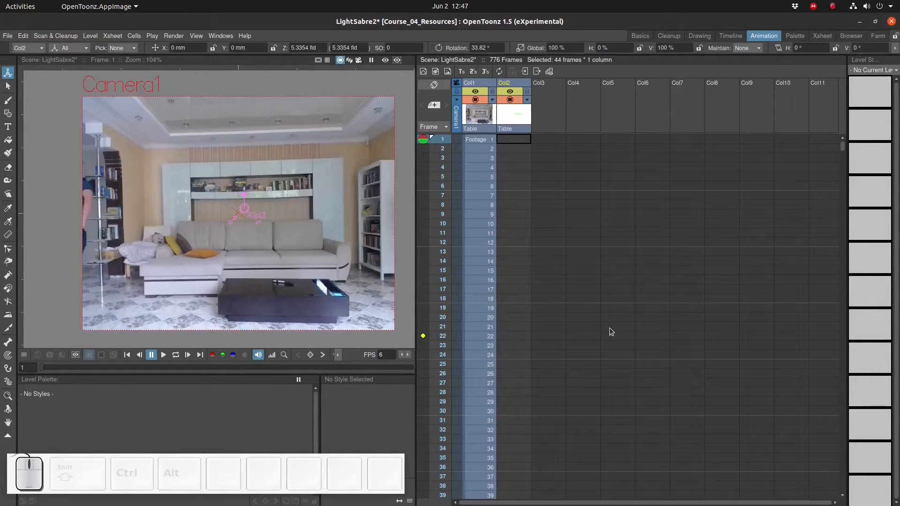
scroll(460, 414, down, 20)
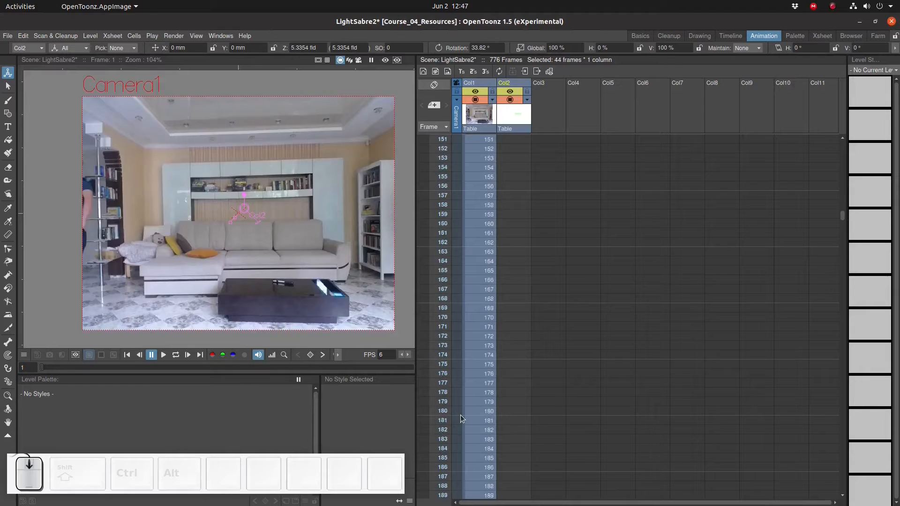
scroll(460, 415, down, 20)
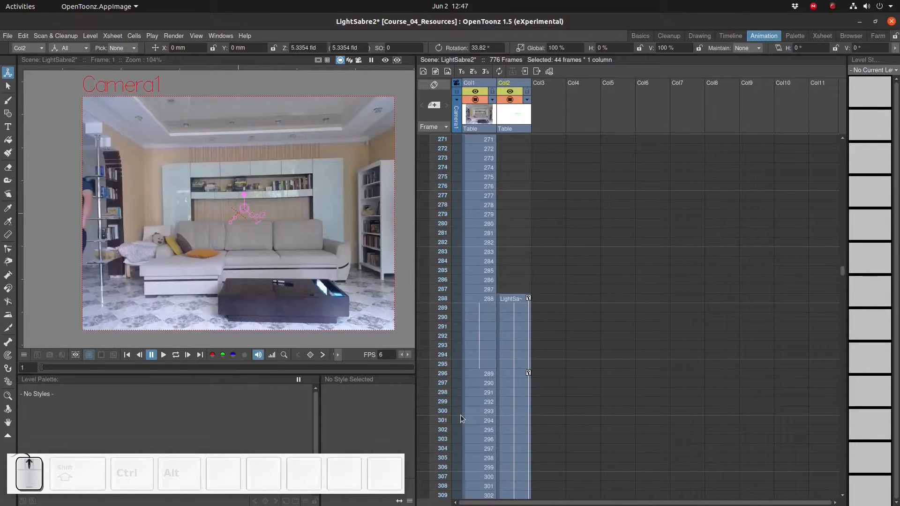
click(438, 176)
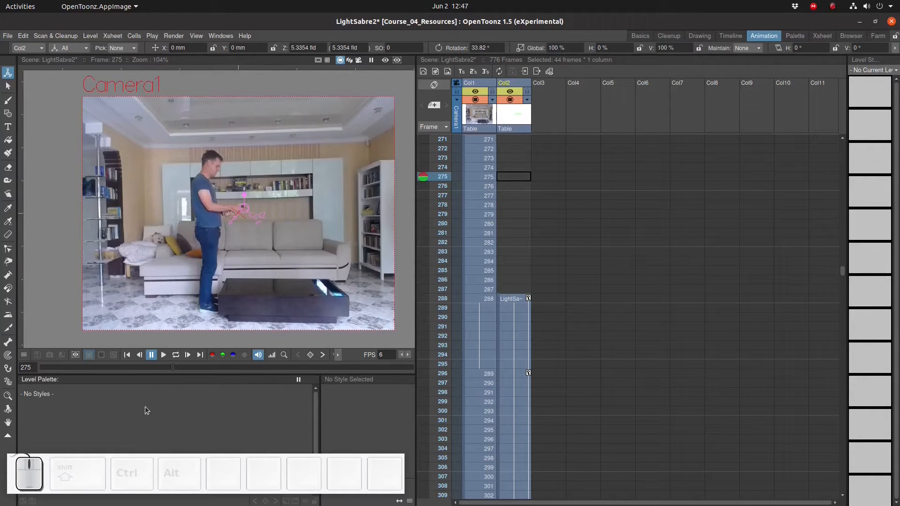
click(164, 355)
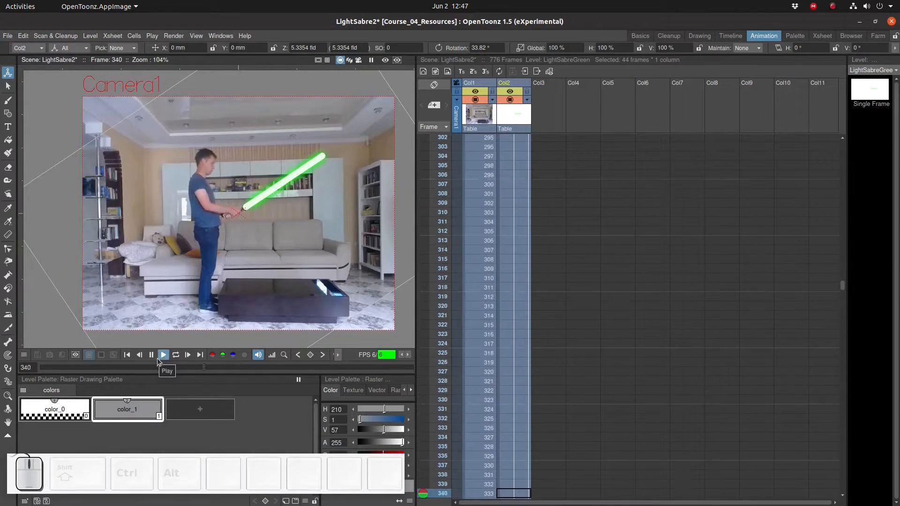
click(152, 357)
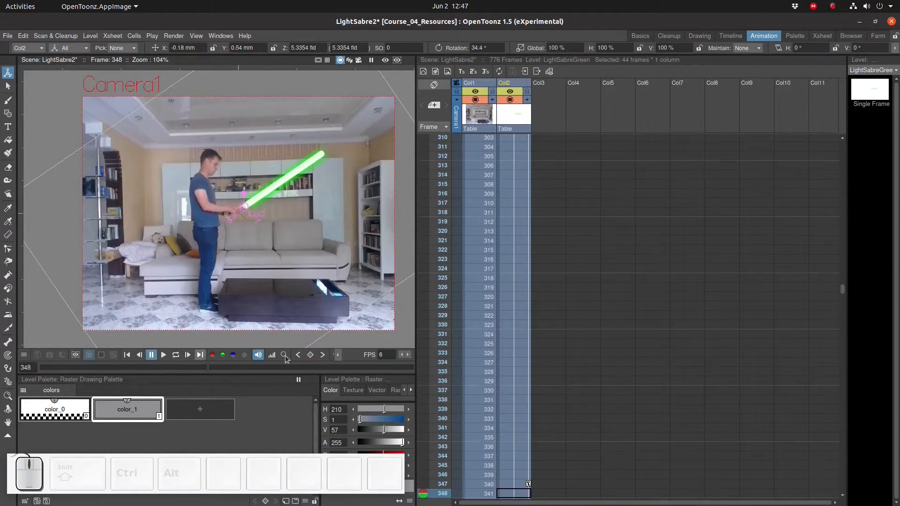
- On frame 341, reposition the green saber to match the hands, at X -2.03 mm, Y -1.63 mm and 32.5° rotation
click(428, 486)
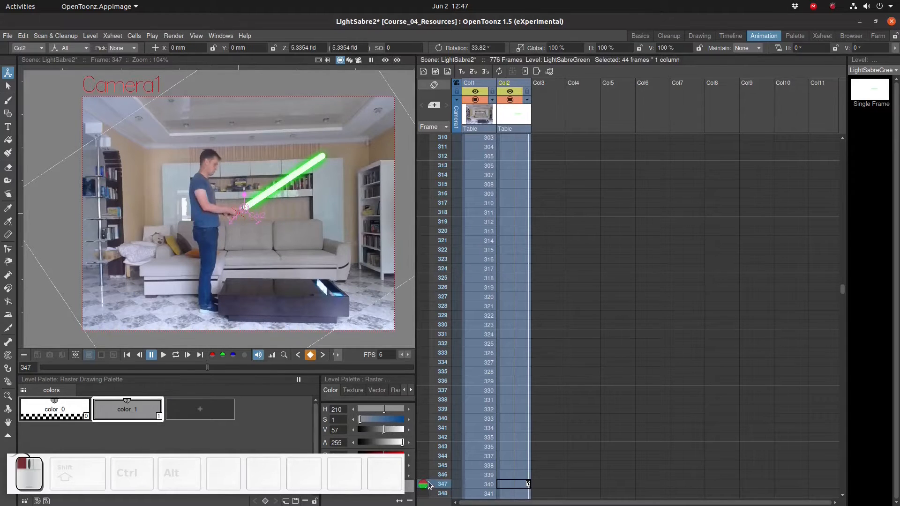
drag(428, 485, 424, 427)
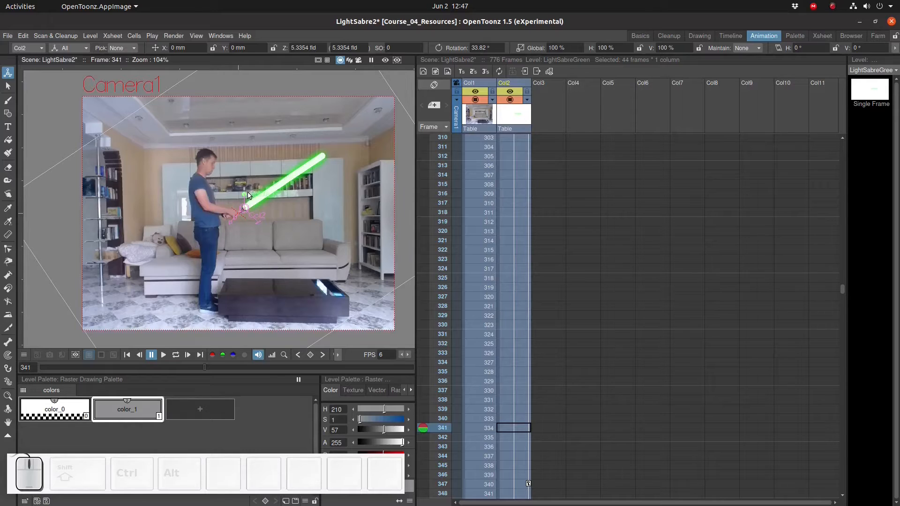
drag(247, 195, 260, 199)
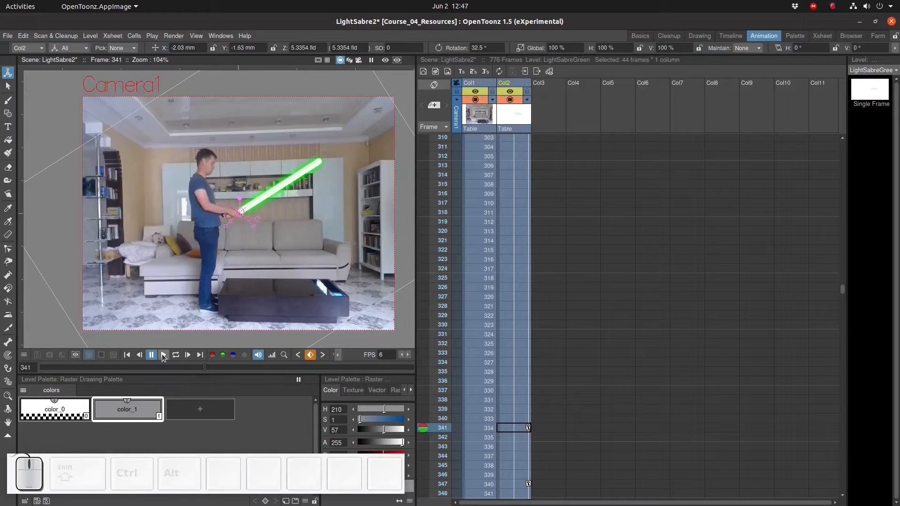
- Play back the correction and nudge the saber into the hands on the frame 347 keyframe
click(163, 355)
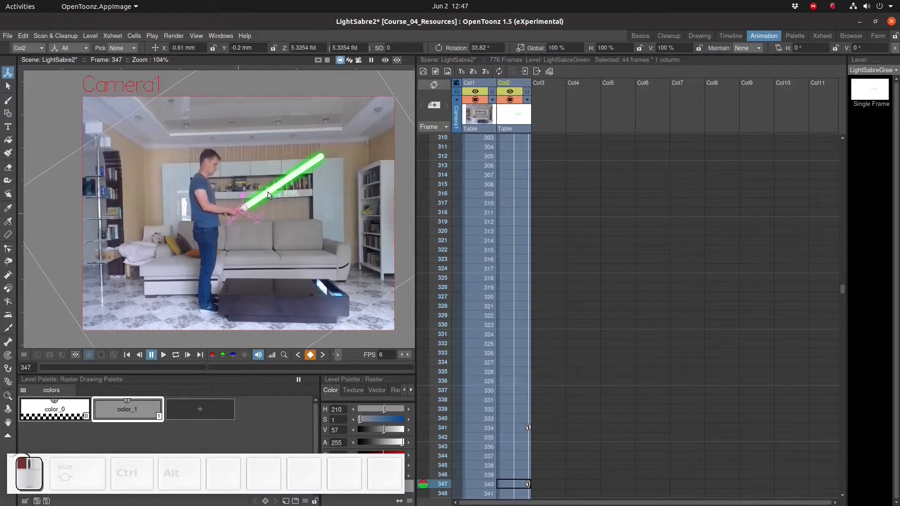
drag(268, 195, 266, 196)
click(161, 358)
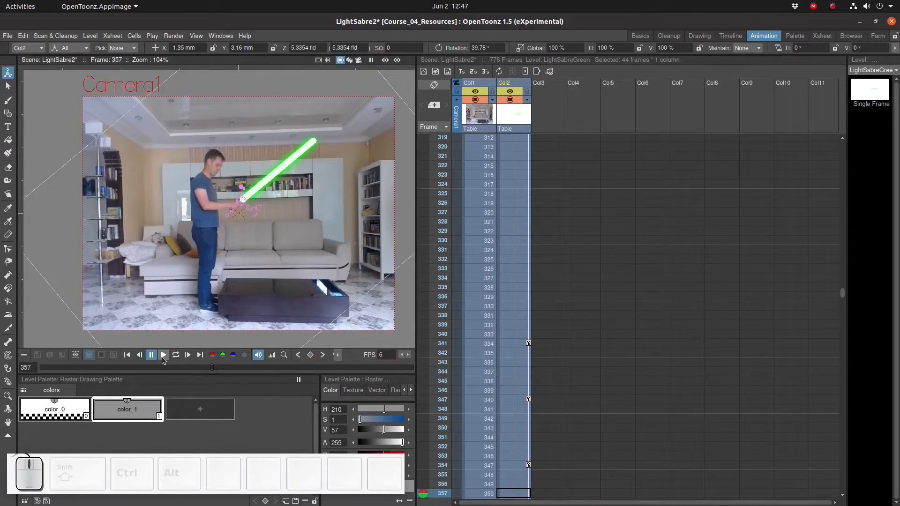
- Copy the saber's keyframe from frame 354 and paste it at frame 357
scroll(610, 401, down, 2)
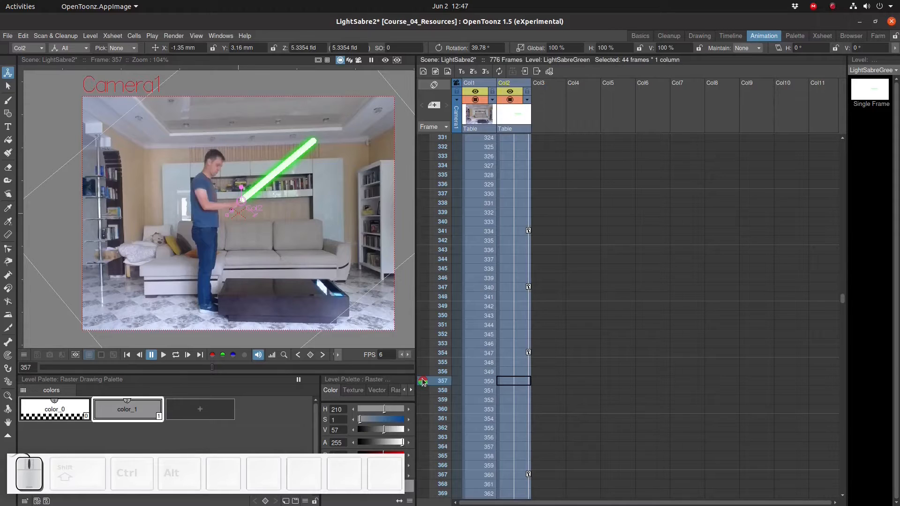
drag(423, 382, 451, 353)
right_click(526, 353)
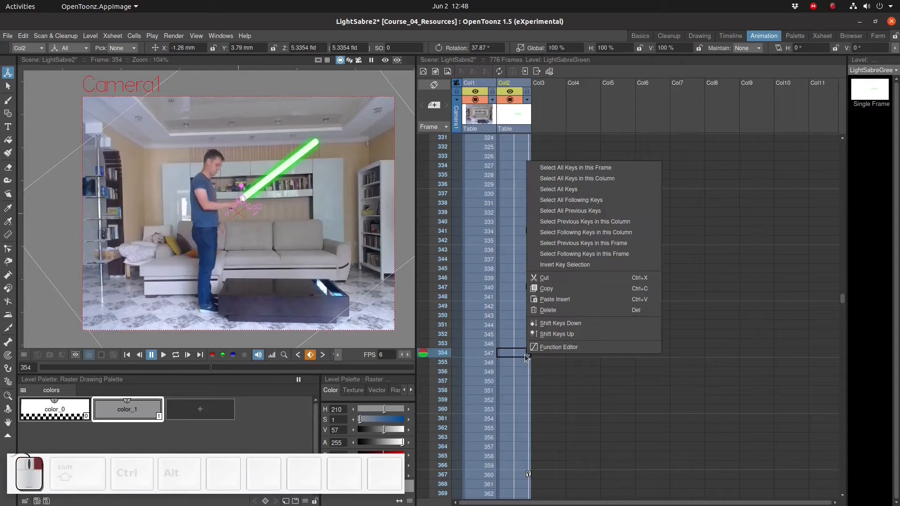
click(549, 290)
click(528, 380)
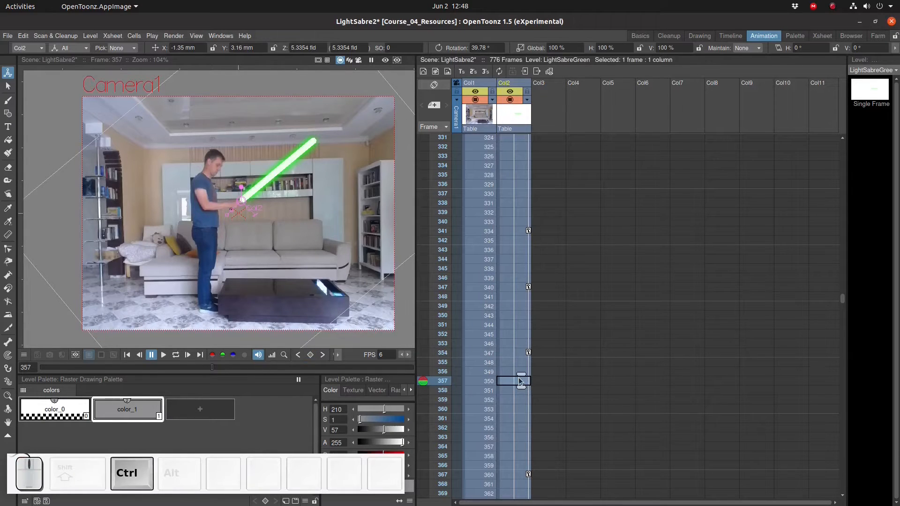
key(ctrl+v)
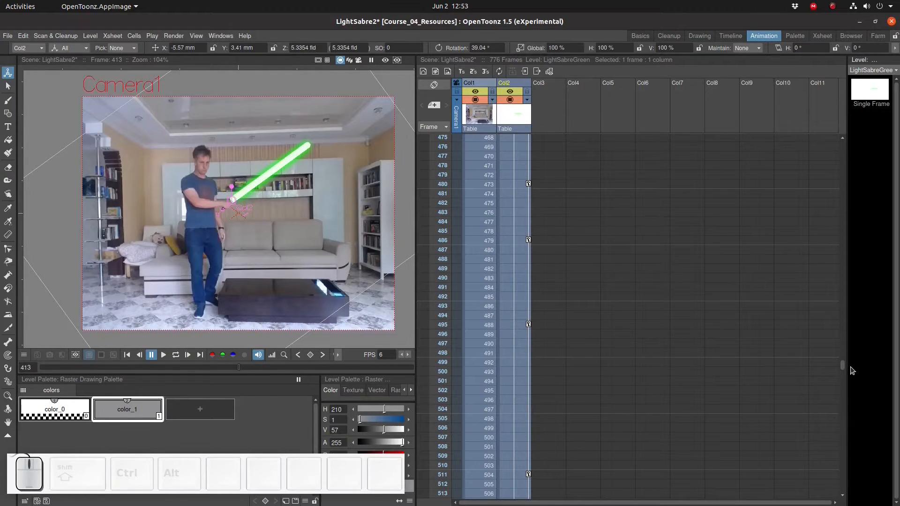
- Select the saber keyframe at frame 422 with all following keys and shift them two frames earlier, starting at frame 420
drag(845, 367, 842, 332)
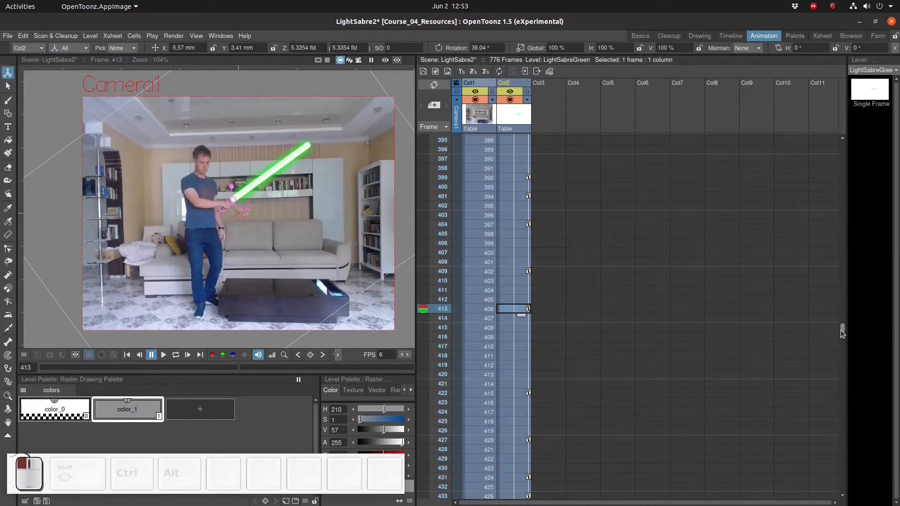
click(529, 394)
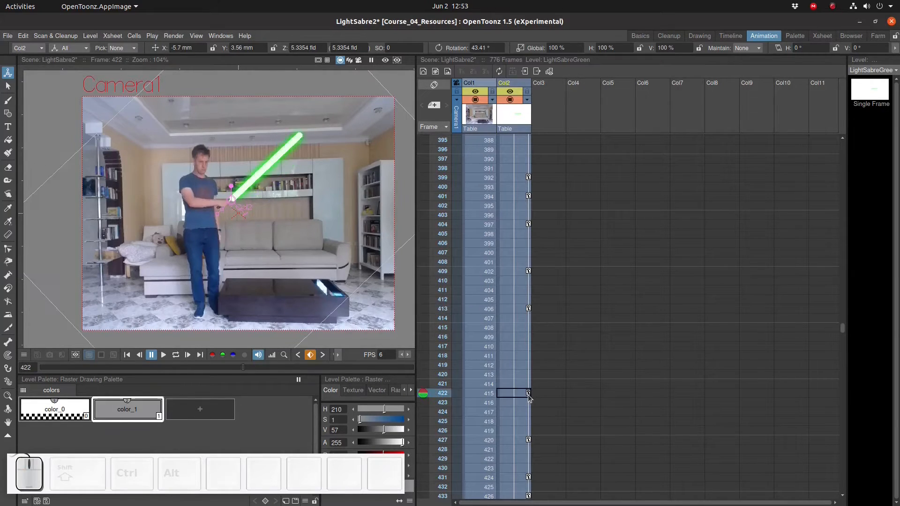
right_click(530, 393)
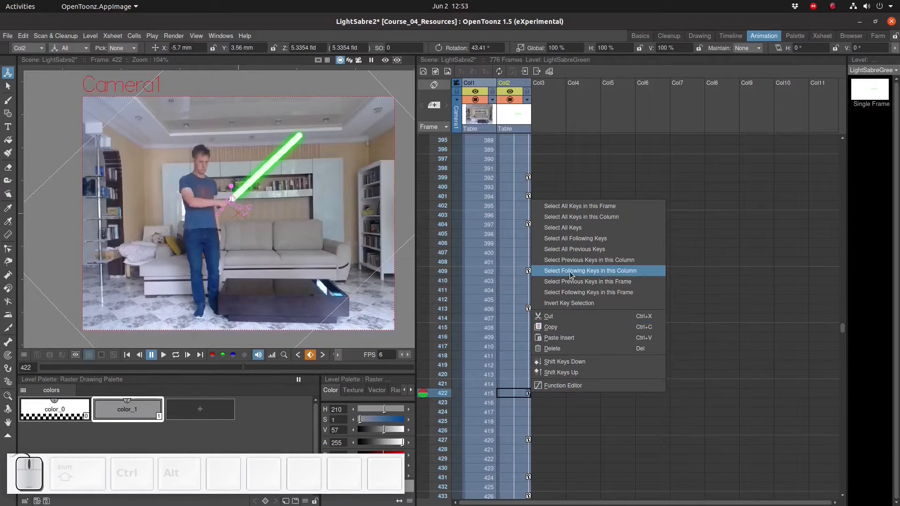
click(567, 239)
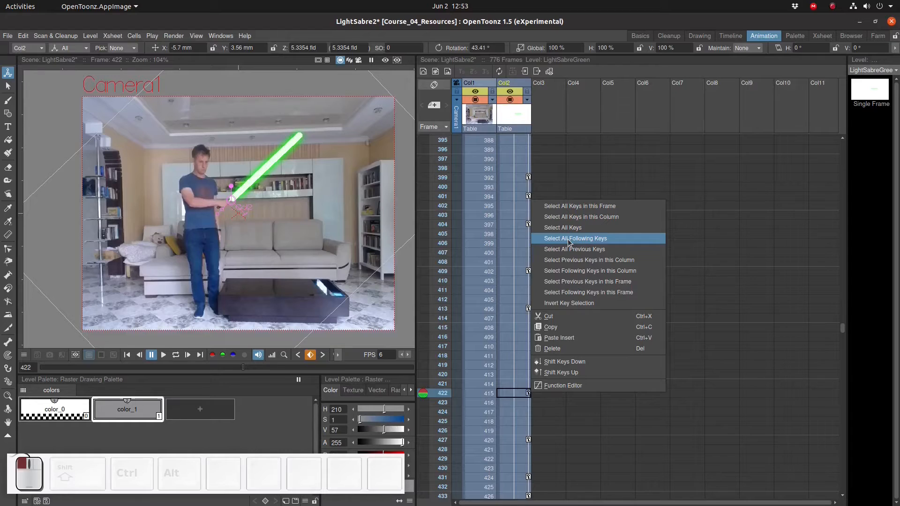
drag(528, 392, 528, 373)
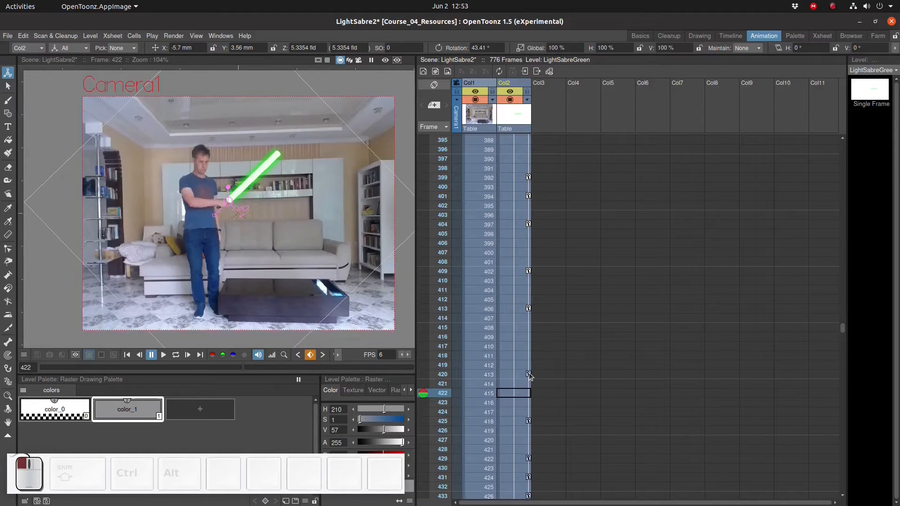
mouse_move(842, 330)
mouse_down()
mouse_move(859, 485)
mouse_move(843, 357)
mouse_move(843, 333)
mouse_move(854, 330)
mouse_up()
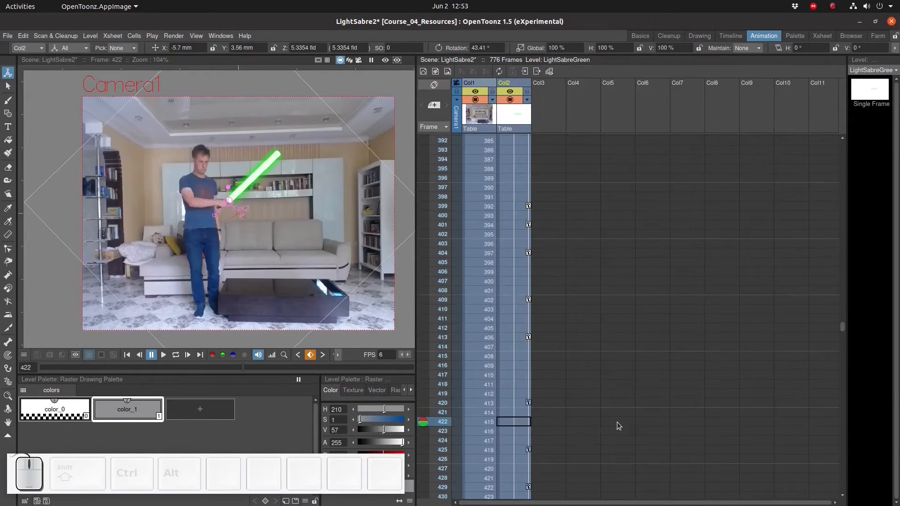
click(507, 405)
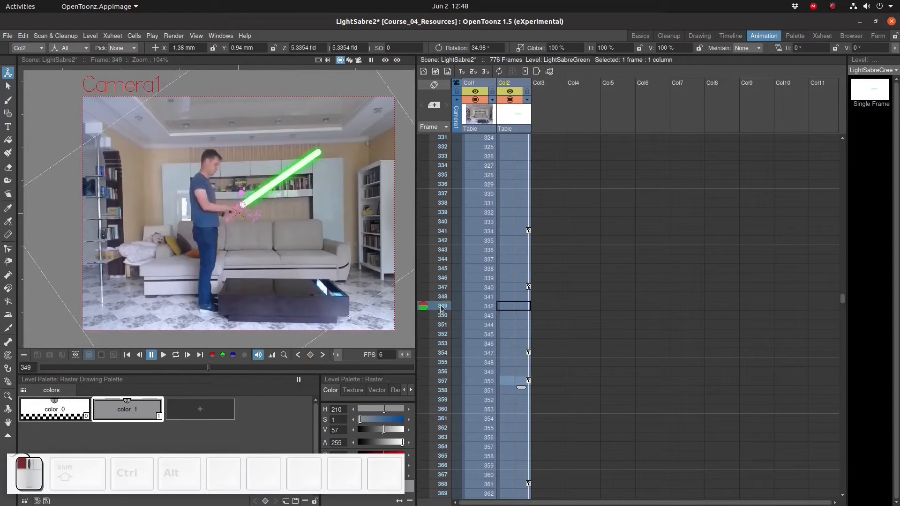
- Move the saber's keyframe from frame 357 to frame 358 and scrub through the following frames to check it
mouse_move(440, 296)
mouse_down()
mouse_move(439, 401)
mouse_move(441, 381)
mouse_move(443, 393)
mouse_up()
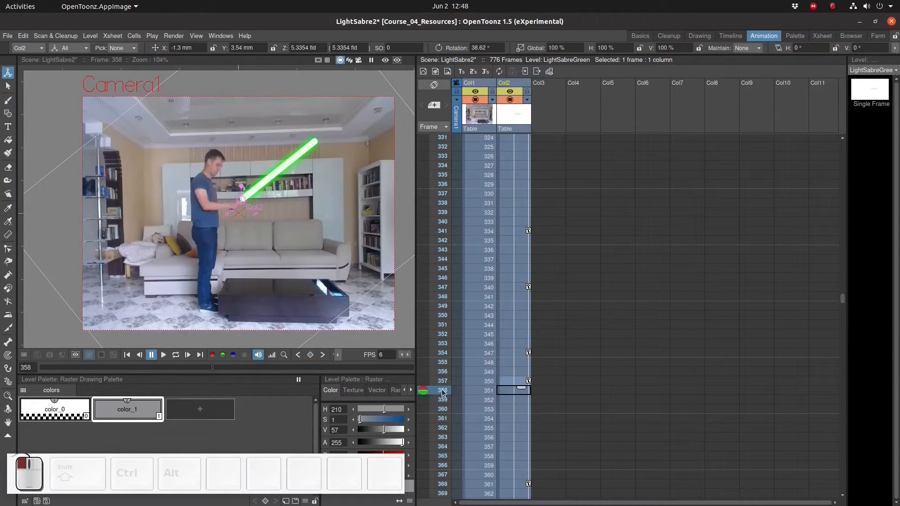
click(529, 381)
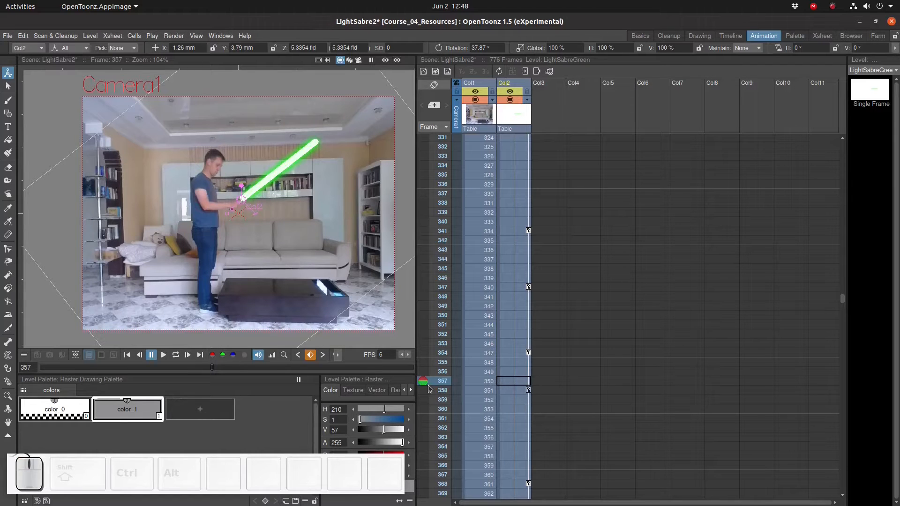
mouse_move(430, 381)
mouse_down()
mouse_move(442, 332)
mouse_move(460, 479)
mouse_up()
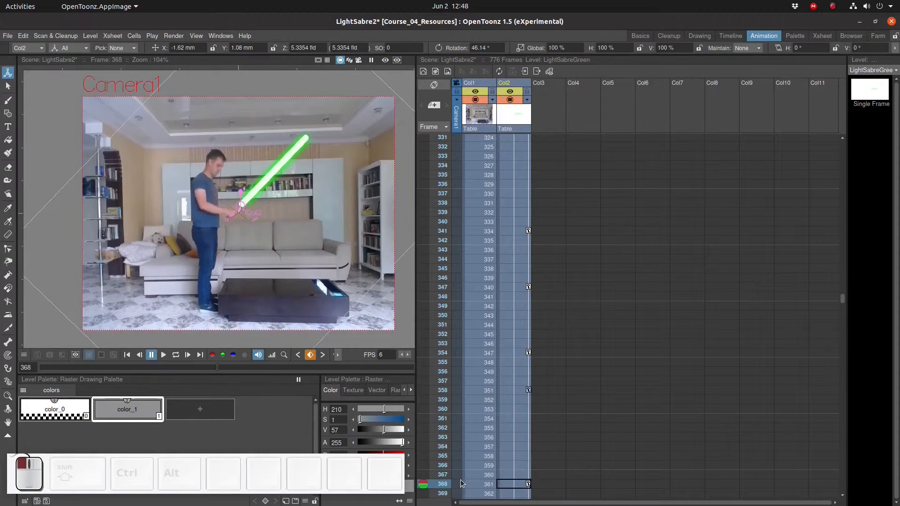
- On frame 374, move the saber to the hand at X -18.8 mm, Y -9.31 mm and set its horizontal scale to 25%
scroll(438, 300, down, 6)
drag(438, 300, 432, 245)
click(435, 259)
drag(304, 169, 255, 252)
text(25)
key(Return)
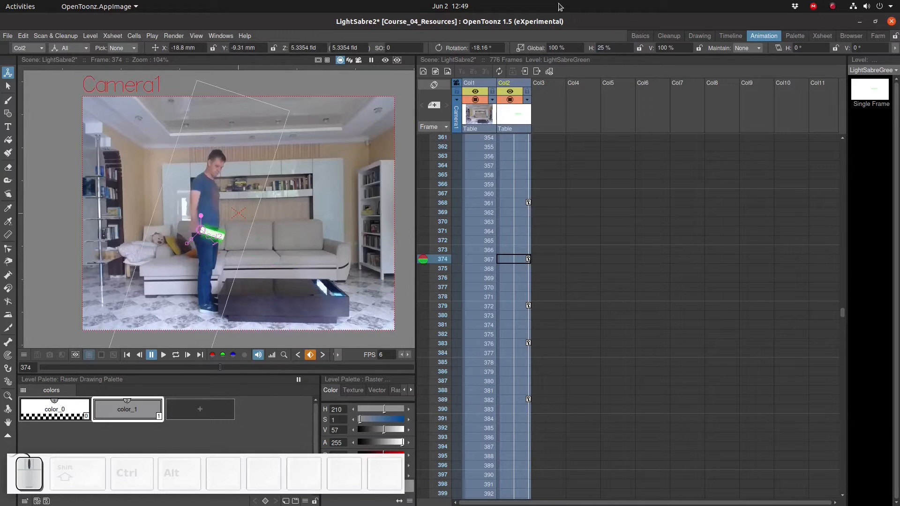
- Set the saber's horizontal scale to 100% on the frame 368 keyframe
click(514, 204)
click(614, 48)
text(100)
key(Return)
- Realign the saber with the hands on frames 369 and 370
mouse_move(437, 231)
mouse_down()
mouse_move(433, 278)
mouse_move(416, 310)
mouse_move(424, 179)
mouse_move(427, 253)
mouse_move(430, 214)
mouse_up()
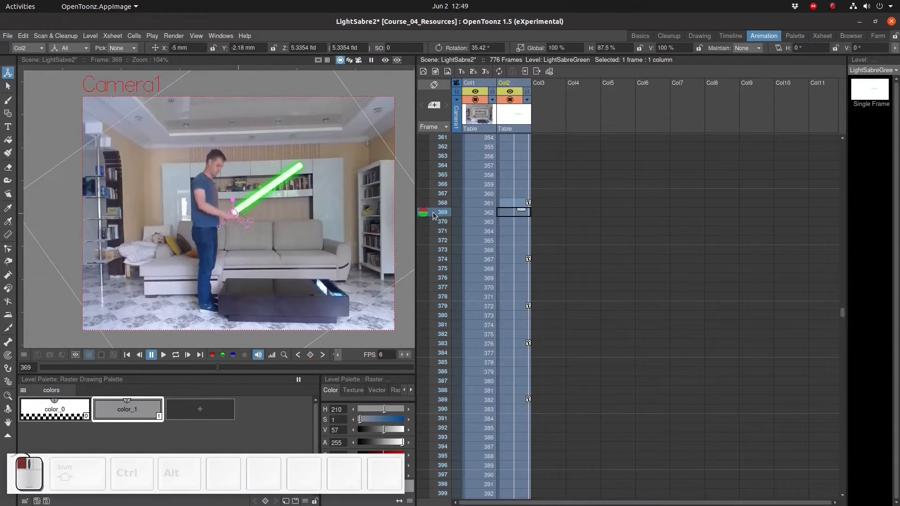
drag(256, 202, 233, 203)
click(424, 221)
- On frame 375, give the saber a 45% horizontal scale flipped to negative, and rotate and move it to fit the hand
drag(423, 250, 428, 268)
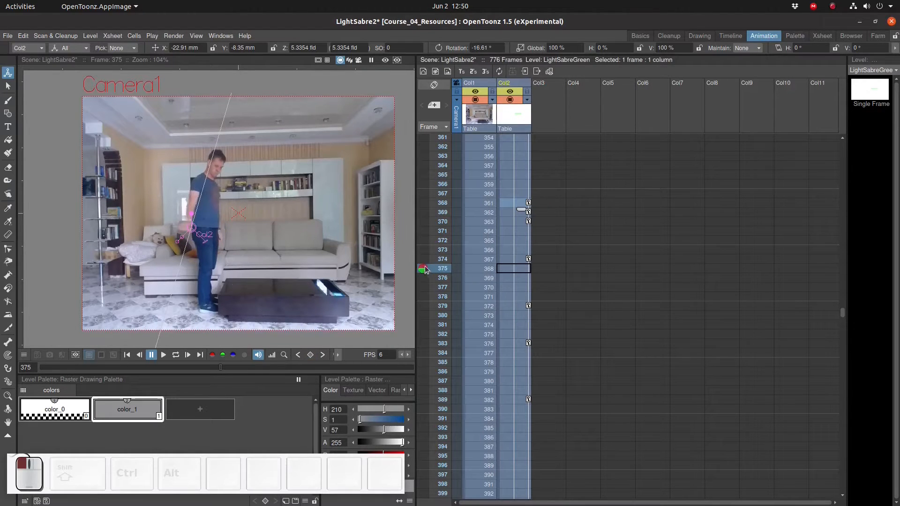
text(45)
key(Return)
drag(606, 48, 587, 50)
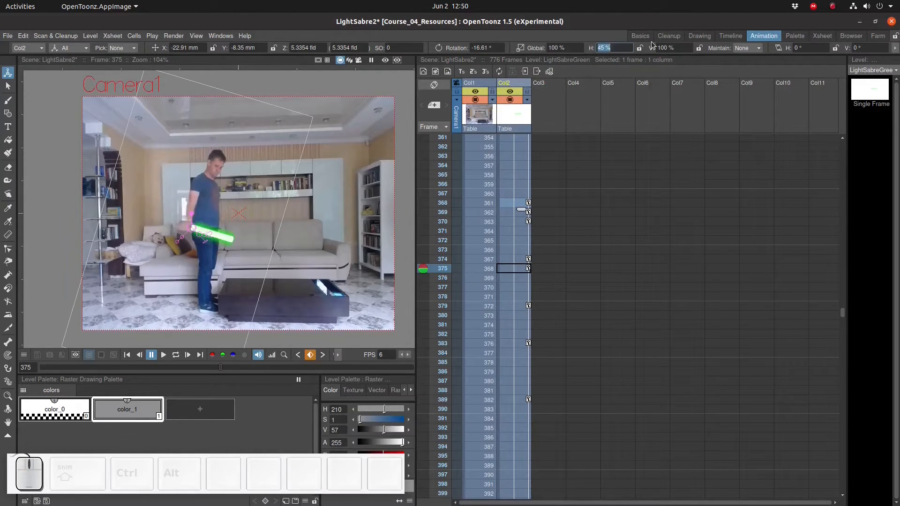
text(-)
key(Return)
drag(190, 214, 175, 206)
mouse_move(191, 227)
mouse_down()
mouse_move(182, 226)
mouse_move(185, 212)
mouse_up()
- Move the saber's keyframe from frame 389 to frame 387 and rotate the blade there to -16.99°
mouse_move(426, 269)
mouse_down()
mouse_move(427, 211)
mouse_move(412, 398)
mouse_move(412, 381)
mouse_up()
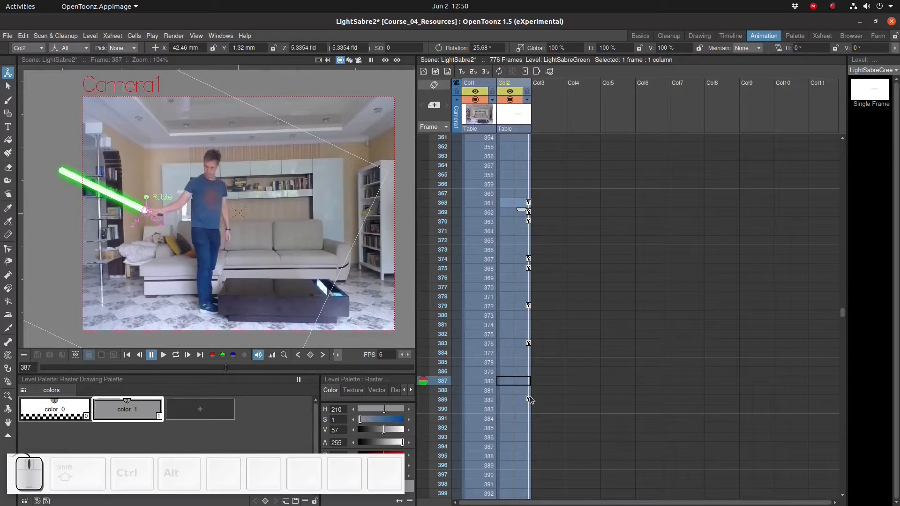
drag(528, 399, 529, 382)
drag(145, 186, 134, 188)
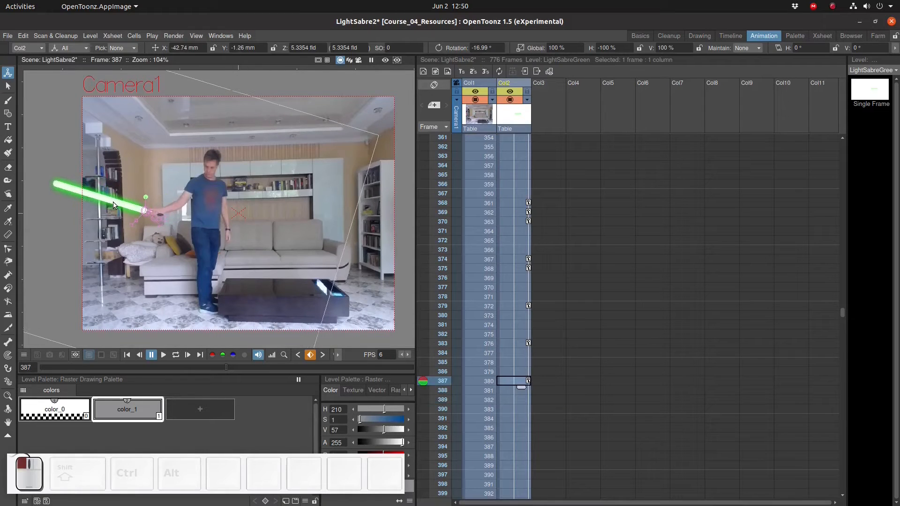
- On frame 401, move the saber to align with the hand at about X -33.91 mm, Y -0.22 mm
drag(424, 381, 433, 475)
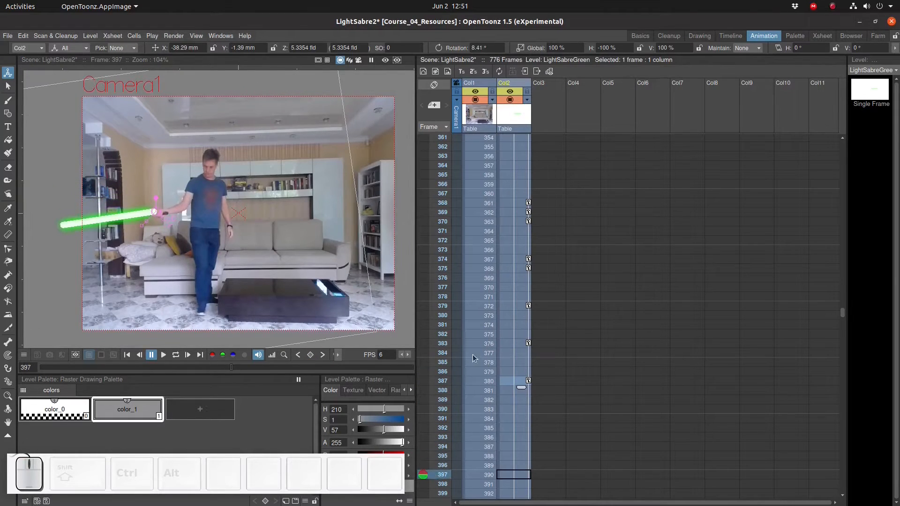
scroll(474, 362, down, 2)
drag(424, 363, 425, 400)
drag(97, 235, 107, 231)
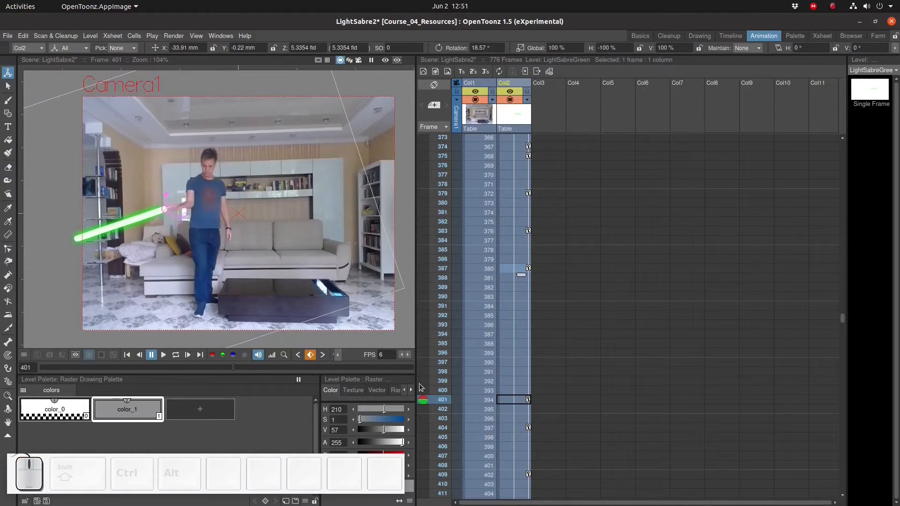
- Nudge the saber and set a keyframe on frame 399, and fine-tune its position on frame 401 to X -33.3 mm, Y 0.59 mm
drag(424, 397, 423, 374)
key(ctrl+z)
click(508, 391)
click(505, 383)
drag(130, 215, 130, 219)
click(310, 355)
drag(424, 382, 423, 399)
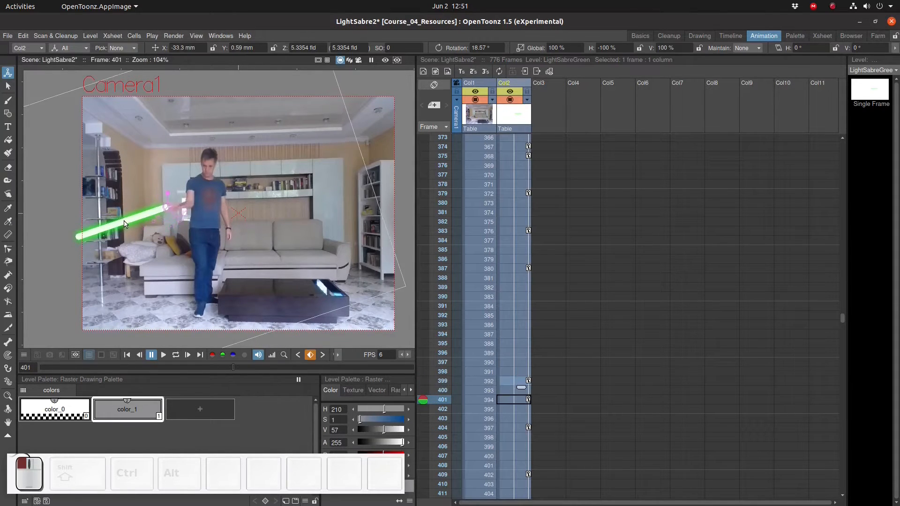
- On frame 404, set the saber's horizontal scale to 5% and rotate it to 123.7° to match the hand
scroll(424, 300, down, 2)
mouse_move(424, 287)
mouse_down()
mouse_move(424, 323)
mouse_move(424, 300)
mouse_move(441, 317)
mouse_up()
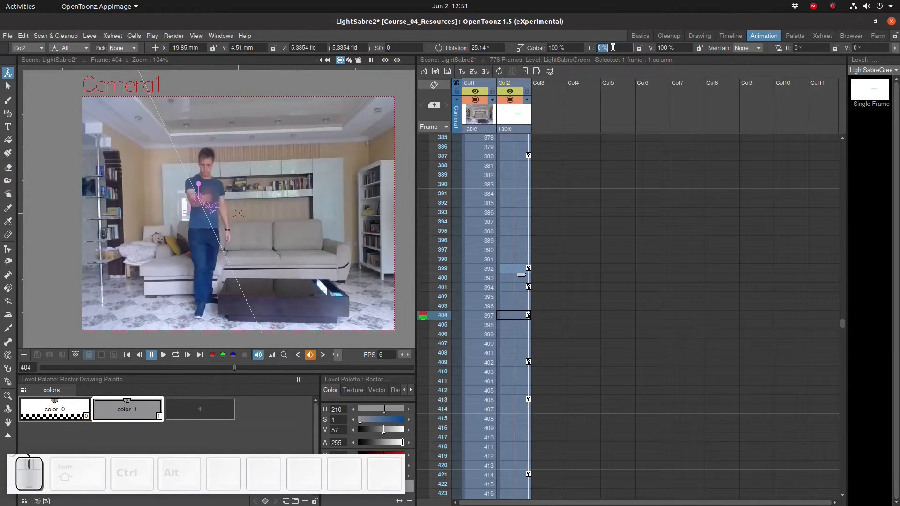
text(5)
key(Return)
drag(198, 184, 178, 202)
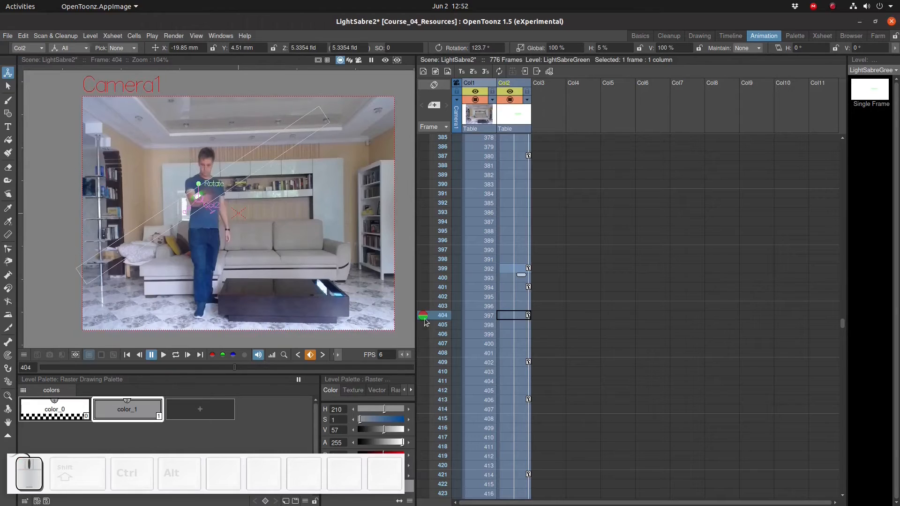
- Delete the saber's keyframe on frame 413 and return to the pose on frame 409
mouse_move(424, 319)
mouse_down()
mouse_move(429, 282)
mouse_move(430, 392)
mouse_move(429, 354)
mouse_move(429, 362)
mouse_up()
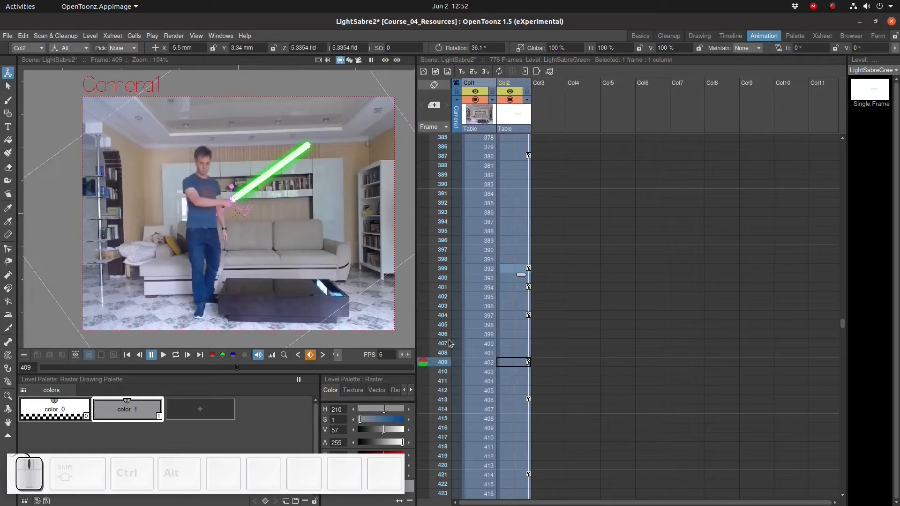
click(528, 398)
key(Delete)
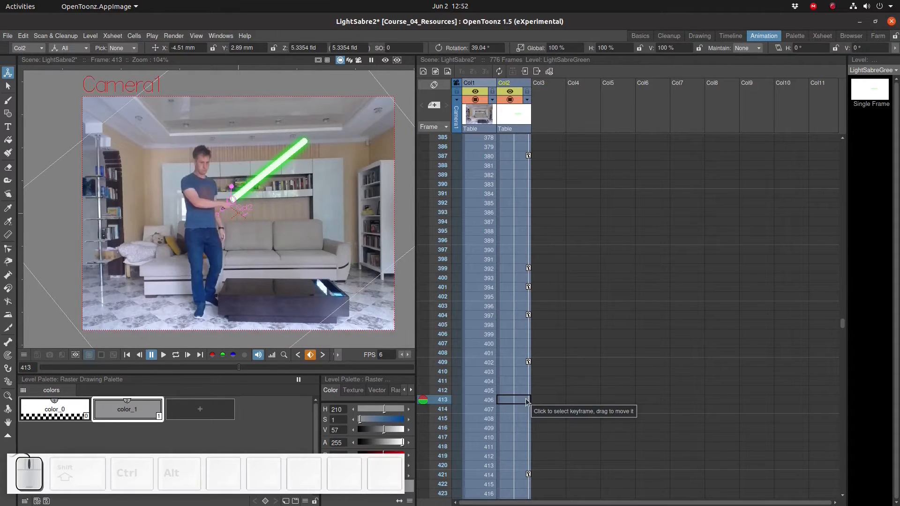
key(ctrl+v)
right_click(525, 398)
click(532, 360)
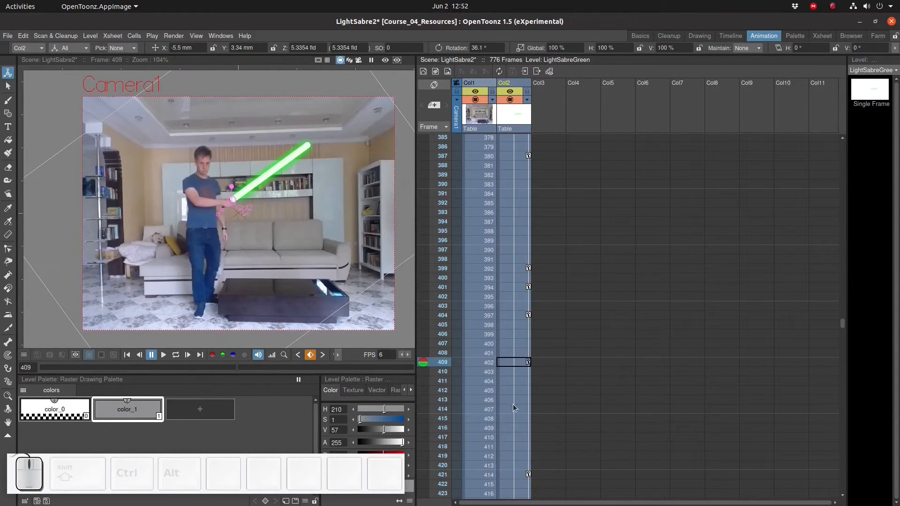
- Move the saber's keyframe from frame 421 to frame 420 and refit the blade to the hand up to frame 454
drag(424, 405, 423, 478)
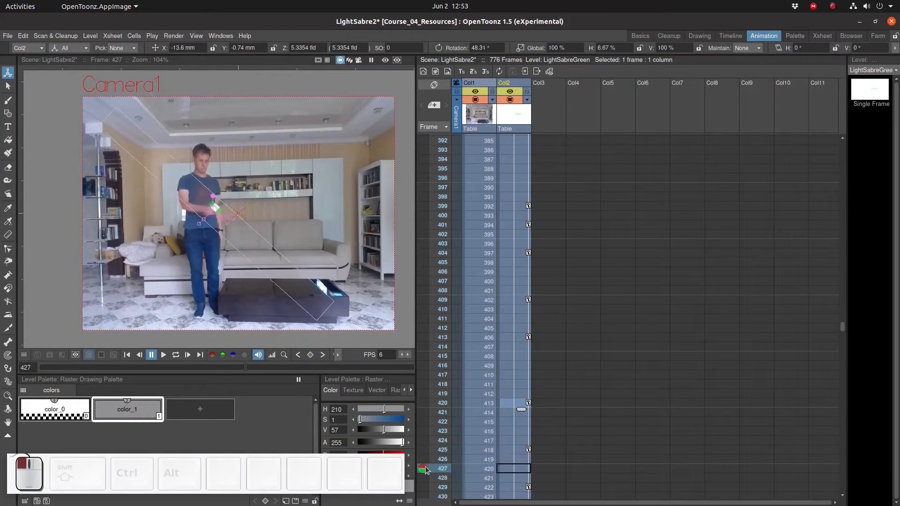
scroll(422, 388, down, 2)
mouse_move(423, 388)
mouse_down()
mouse_move(426, 473)
mouse_move(436, 420)
mouse_up()
drag(138, 323, 131, 320)
right_click(526, 341)
click(533, 302)
mouse_move(424, 419)
mouse_down()
mouse_move(428, 246)
mouse_move(429, 467)
mouse_up()
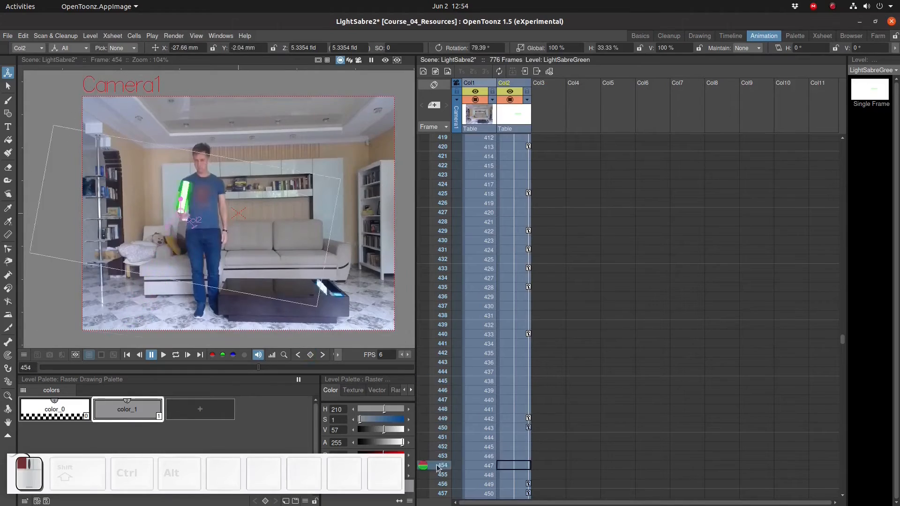
- Play back the saber animation from frame 454 to about frame 509 to check the blade against the hand
click(163, 356)
click(163, 355)
mouse_move(424, 411)
mouse_down()
mouse_move(426, 474)
mouse_move(437, 356)
mouse_move(450, 458)
mouse_move(438, 141)
mouse_up()
click(161, 356)
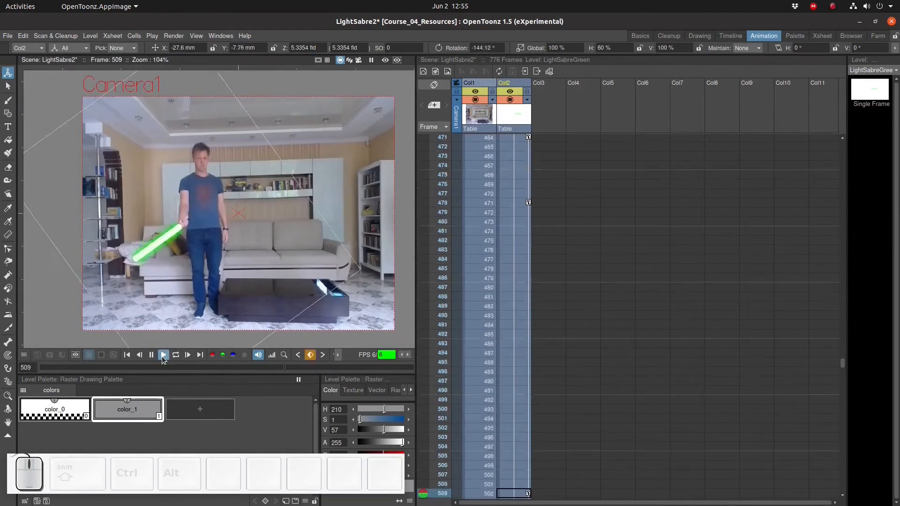
click(161, 356)
- Rotate the saber to -159.13° to match the hand, keyed on frame 525, and delete the stray keyframe beside it
drag(134, 259, 125, 243)
click(510, 409)
mouse_move(424, 410)
mouse_down()
mouse_move(436, 420)
mouse_move(435, 410)
mouse_up()
right_click(525, 416)
click(532, 378)
scroll(526, 333, down, 3)
mouse_move(425, 241)
mouse_down()
mouse_move(425, 446)
mouse_move(430, 241)
mouse_up()
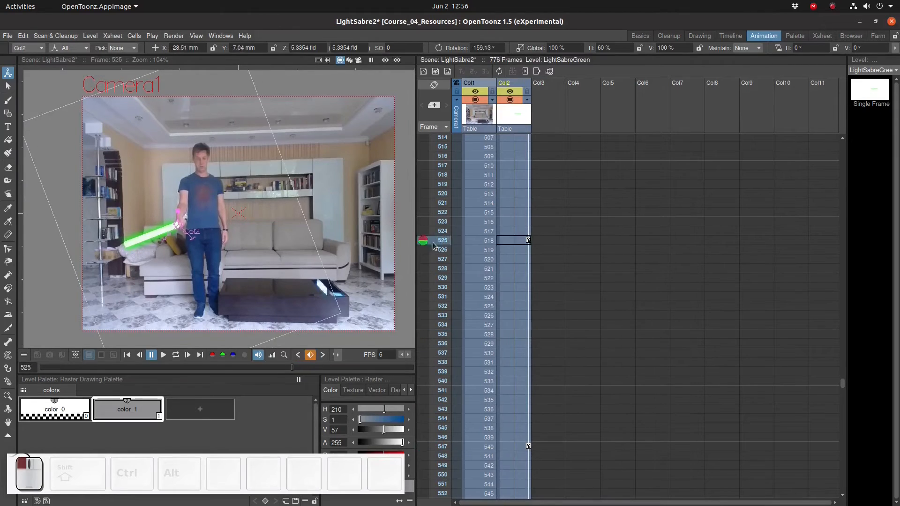
- Play back the animation beyond frame 525 and clean up the saber's keyframes up to frame 567
click(166, 355)
click(164, 356)
mouse_move(424, 401)
mouse_down()
mouse_move(432, 317)
mouse_move(426, 409)
mouse_move(425, 399)
mouse_up()
right_click(527, 411)
click(533, 377)
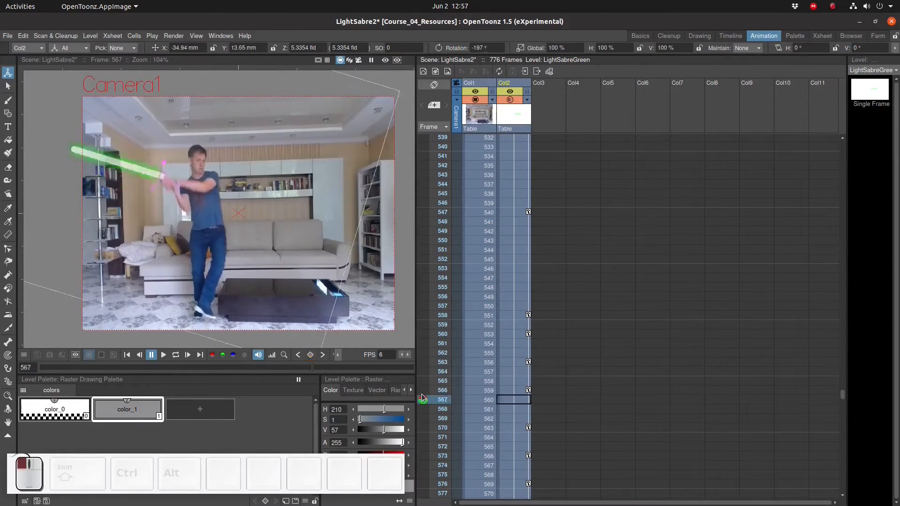
- Set the saber's horizontal scale to 80% on frame 566 and to 100% on frame 563
click(511, 390)
click(616, 48)
text(80)
click(511, 362)
click(616, 48)
text(100)
click(511, 400)
- Delete the saber's keyframe on frame 571 and adjust the blade on frame 568 to fit the hands
right_click(527, 437)
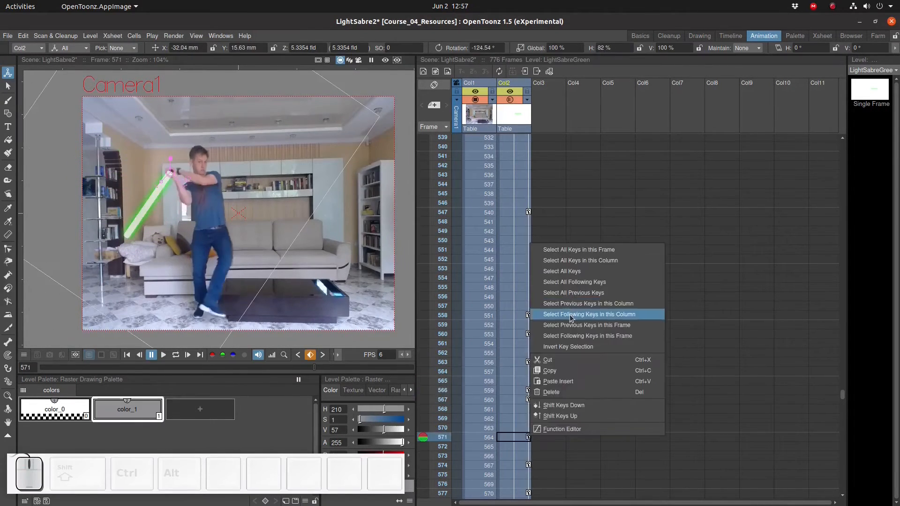
click(543, 392)
mouse_move(424, 437)
mouse_down()
mouse_move(442, 428)
mouse_move(439, 409)
mouse_up()
drag(170, 161, 174, 162)
mouse_move(424, 409)
mouse_down()
mouse_move(427, 438)
mouse_move(431, 372)
mouse_move(427, 484)
mouse_up()
right_click(527, 435)
click(544, 391)
- Copy the saber's keyframe from frame 573 to frame 577 and align the blade with the hands there
scroll(462, 289, down, 4)
right_click(528, 230)
click(547, 357)
right_click(527, 266)
click(546, 405)
mouse_move(432, 269)
mouse_down()
mouse_move(436, 280)
mouse_move(437, 269)
mouse_up()
drag(198, 177, 203, 179)
- Shift the saber onto the hands on frame 580 and refit its keyframes through the swing up to frame 608
drag(427, 270, 426, 297)
drag(234, 206, 243, 215)
drag(425, 297, 425, 400)
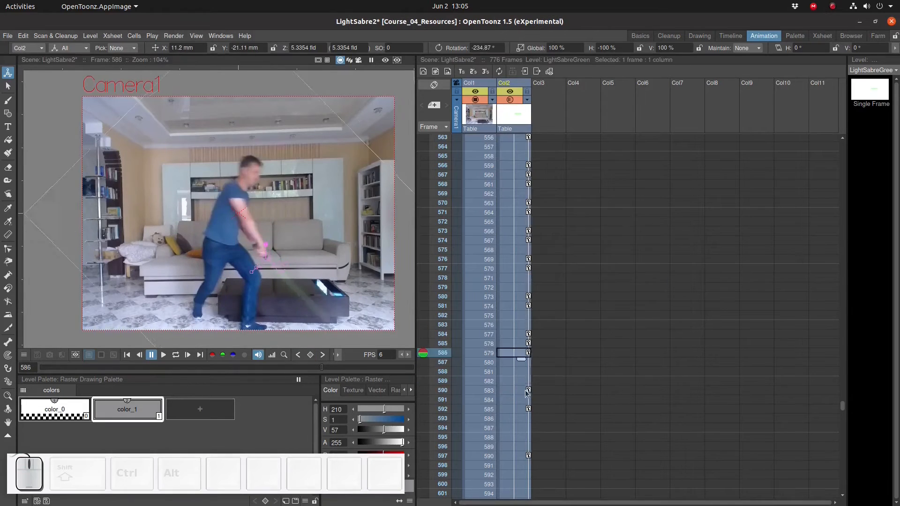
right_click(528, 390)
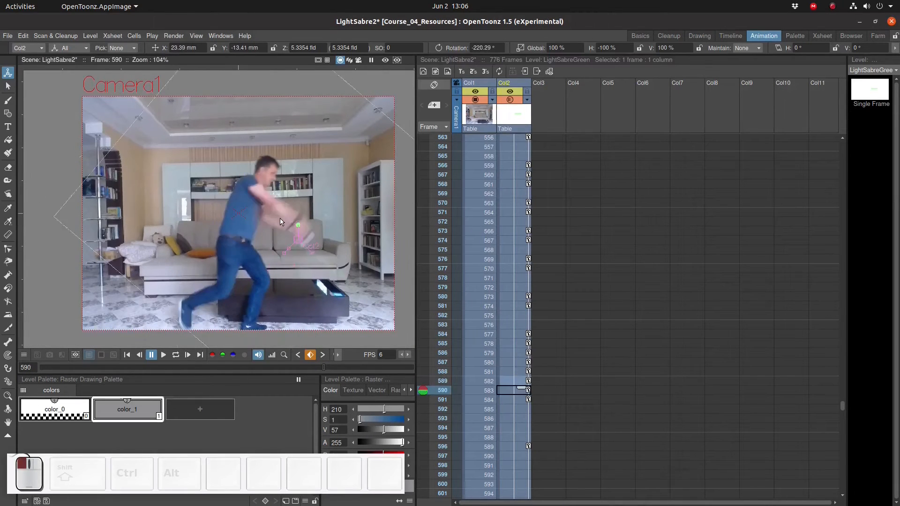
drag(319, 159, 306, 141)
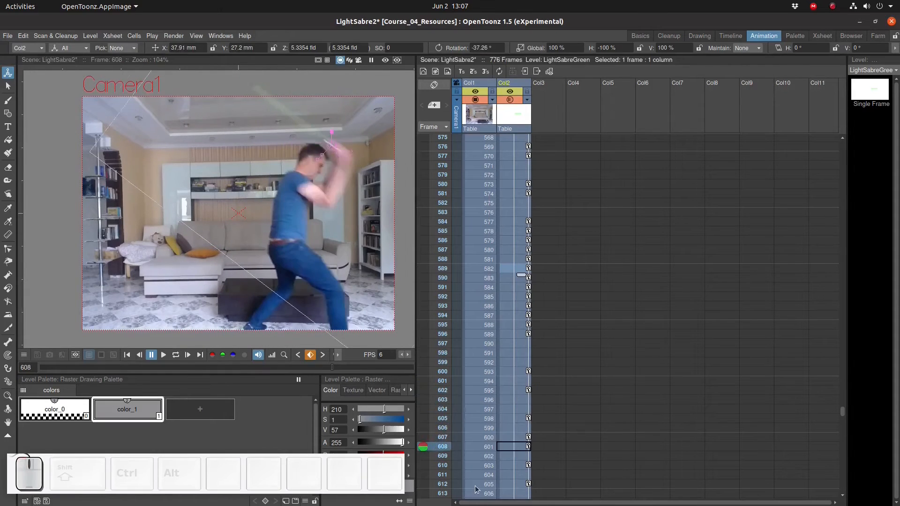
- Fit the saber's keyframes to the swinging hands from frame 608 to frame 636
mouse_move(424, 301)
mouse_down()
mouse_move(426, 384)
mouse_move(448, 398)
mouse_move(424, 372)
mouse_move(424, 289)
mouse_move(429, 326)
mouse_up()
click(513, 343)
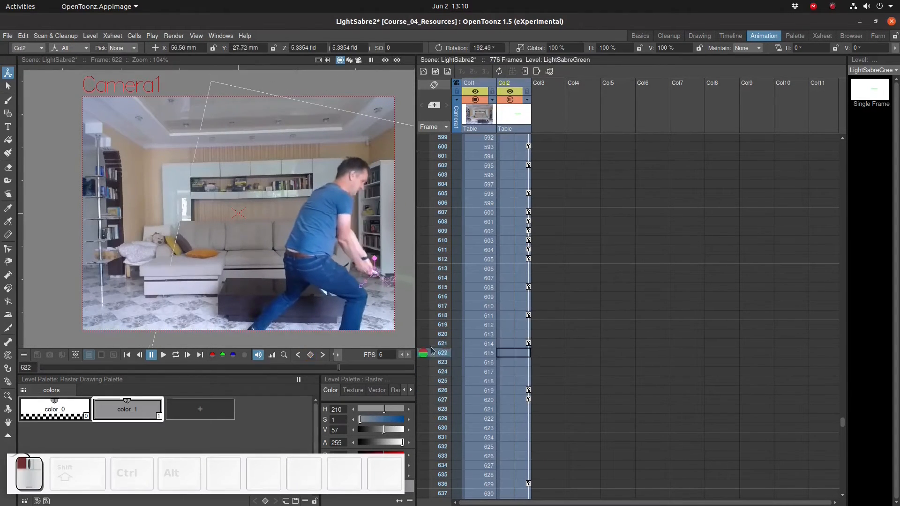
key(ctrl+v)
click(522, 410)
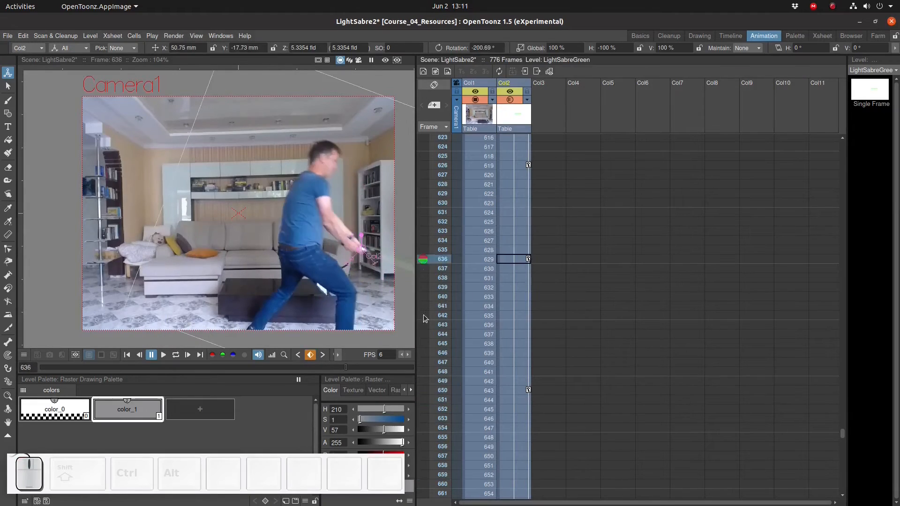
- Set the saber's horizontal scale to 30% on a frame after 636 and adjust the blade to the hand on the following frame
mouse_move(415, 342)
mouse_down()
mouse_move(414, 424)
mouse_move(414, 317)
mouse_move(409, 402)
mouse_move(440, 345)
mouse_move(422, 345)
mouse_move(424, 372)
mouse_up()
click(602, 47)
click(423, 353)
click(599, 46)
text(30)
key(Return)
click(609, 46)
click(423, 363)
drag(210, 230, 202, 229)
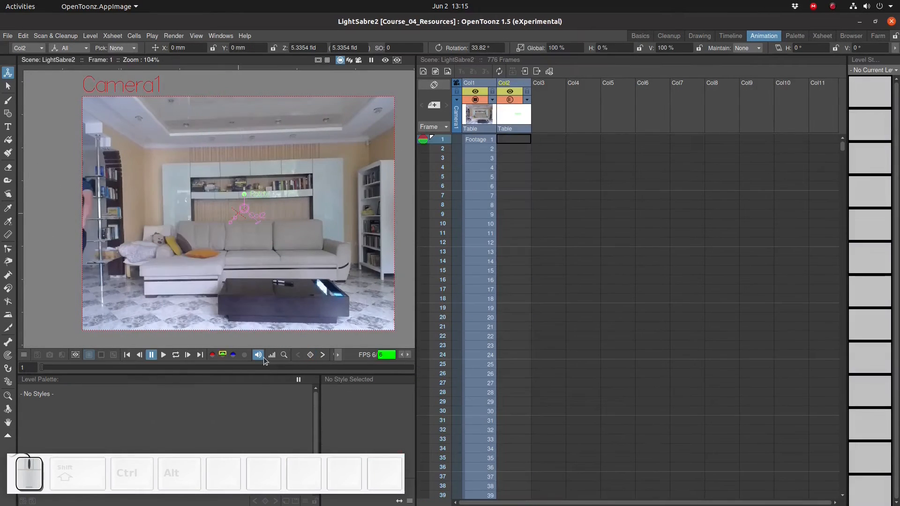
- Set the playback rate to 24 FPS
click(386, 355)
text(24)
key(Return)
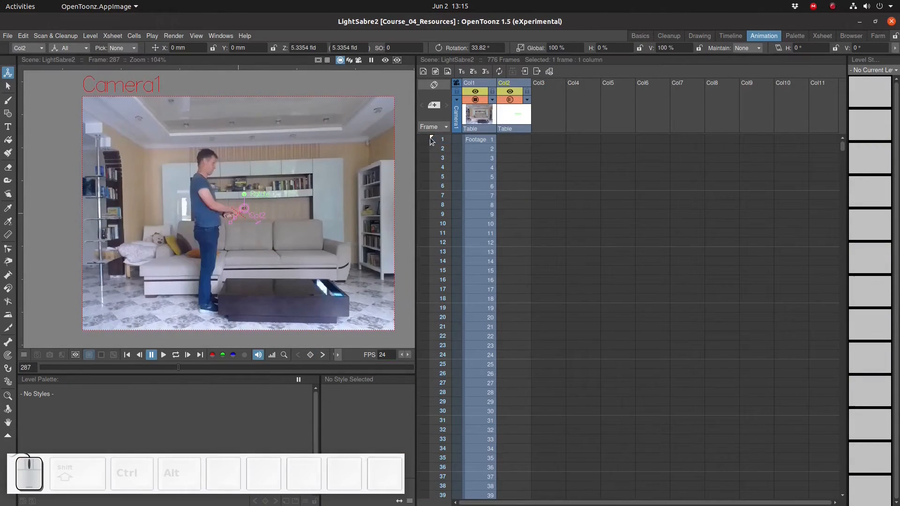
- Move the start marker of the playback range from frame 1 to frame 250
mouse_move(432, 137)
mouse_down()
mouse_move(450, 504)
mouse_move(460, 445)
mouse_move(430, 150)
mouse_move(462, 490)
mouse_up()
scroll(488, 410, down, 5)
scroll(465, 453, down, 4)
mouse_move(431, 265)
mouse_down()
mouse_move(449, 354)
mouse_move(454, 501)
mouse_up()
scroll(445, 412, down, 6)
drag(431, 157, 440, 477)
scroll(435, 375, down, 5)
scroll(427, 193, up, 2)
drag(432, 307, 432, 495)
scroll(436, 328, down, 5)
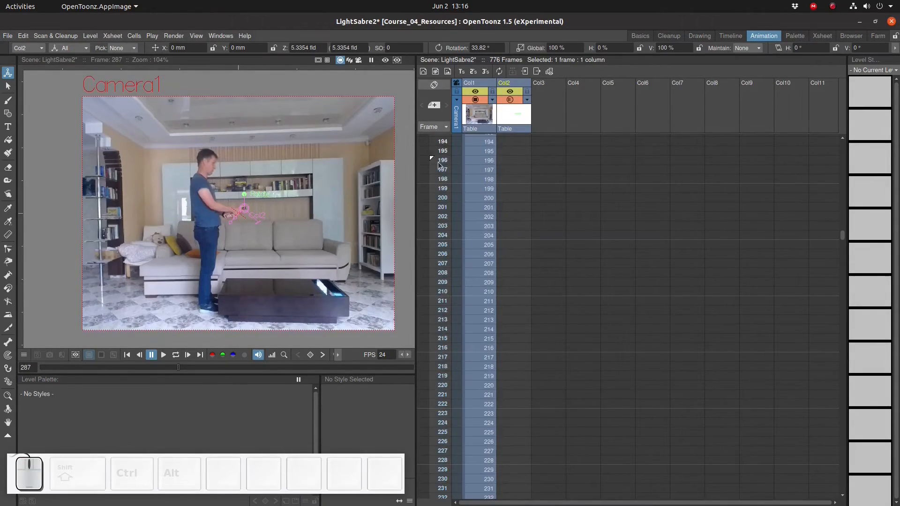
drag(432, 157, 443, 479)
scroll(481, 360, down, 5)
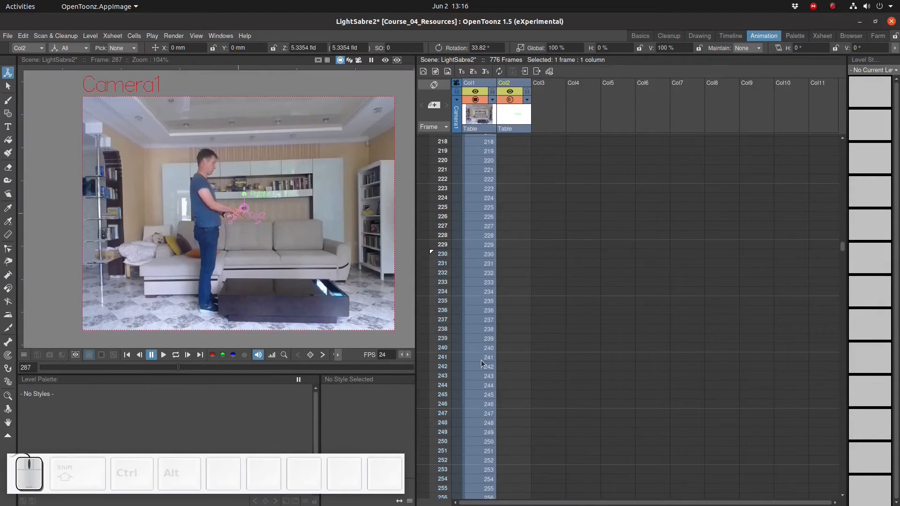
drag(428, 253, 429, 440)
- Play the animation from frame 250 and pause it once the saber is in view
click(127, 354)
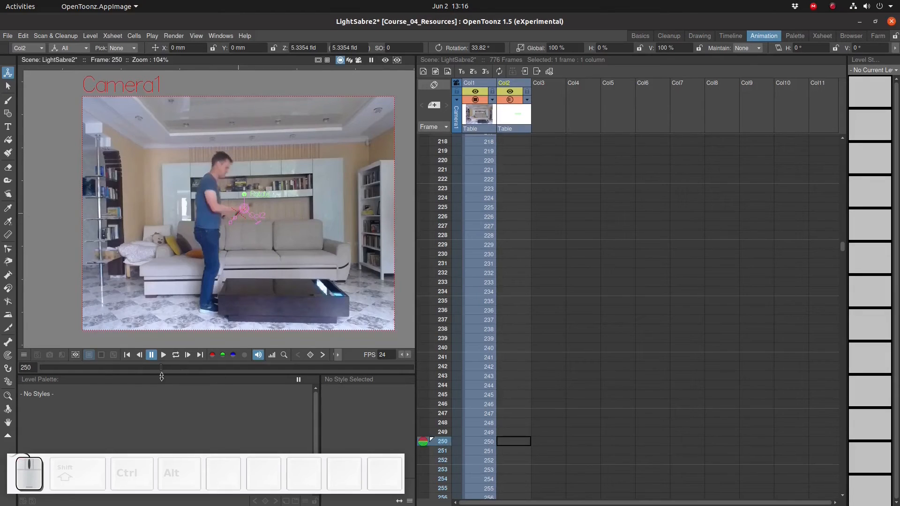
click(164, 356)
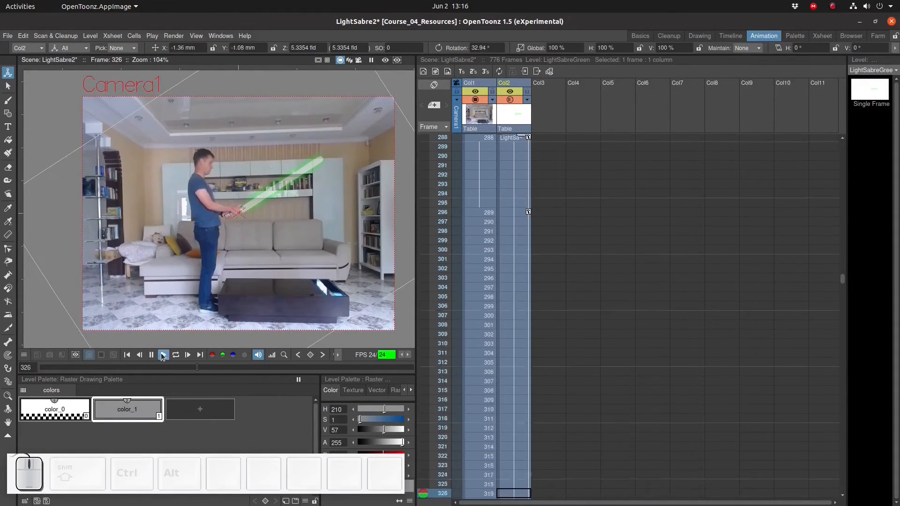
click(152, 356)
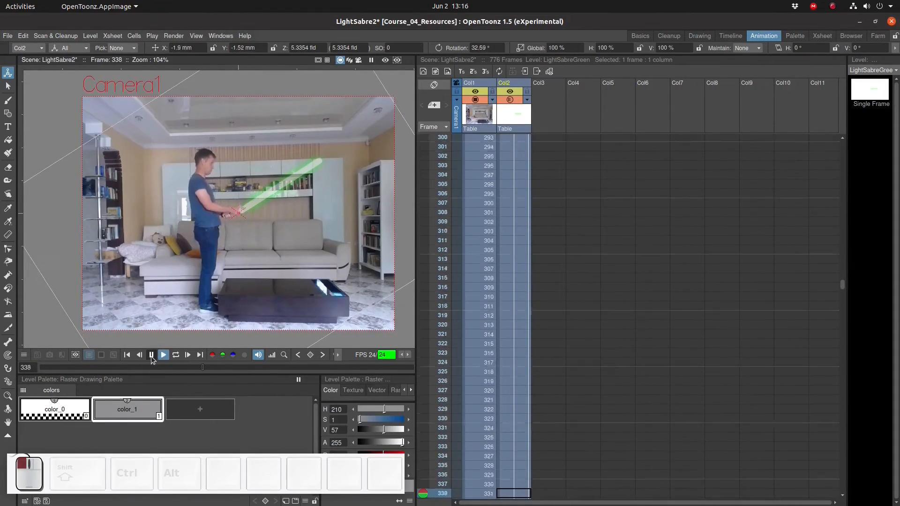
- Raise the saber column's opacity to 100%
click(526, 100)
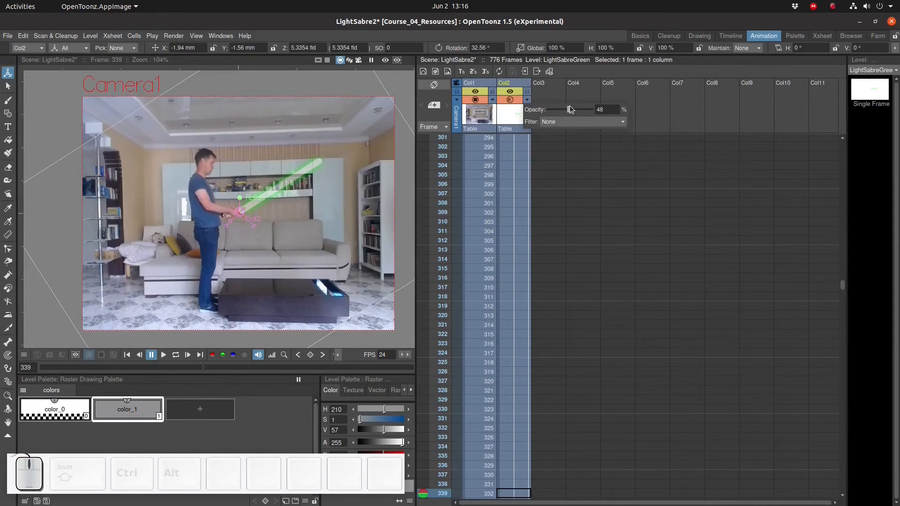
drag(570, 109, 602, 111)
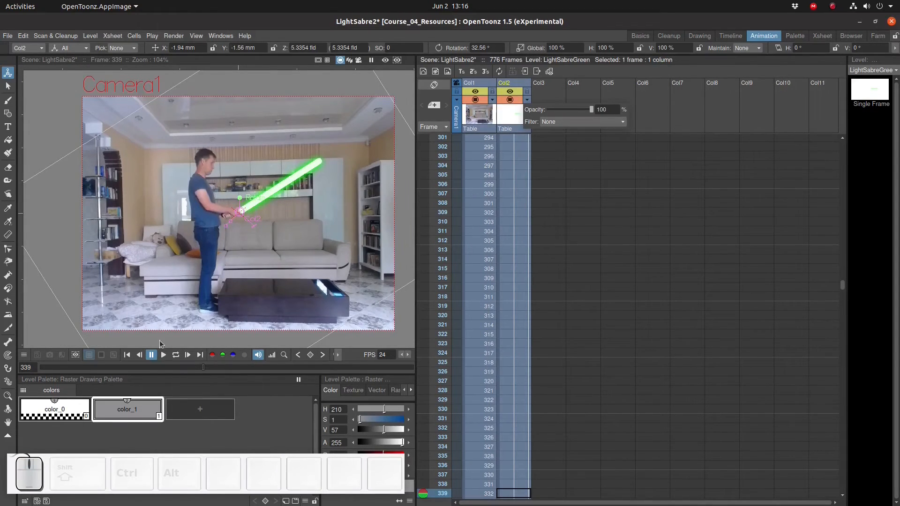
- Rewind to frame 250, select an empty cell in the third column, and play the finished animation
click(125, 357)
click(125, 356)
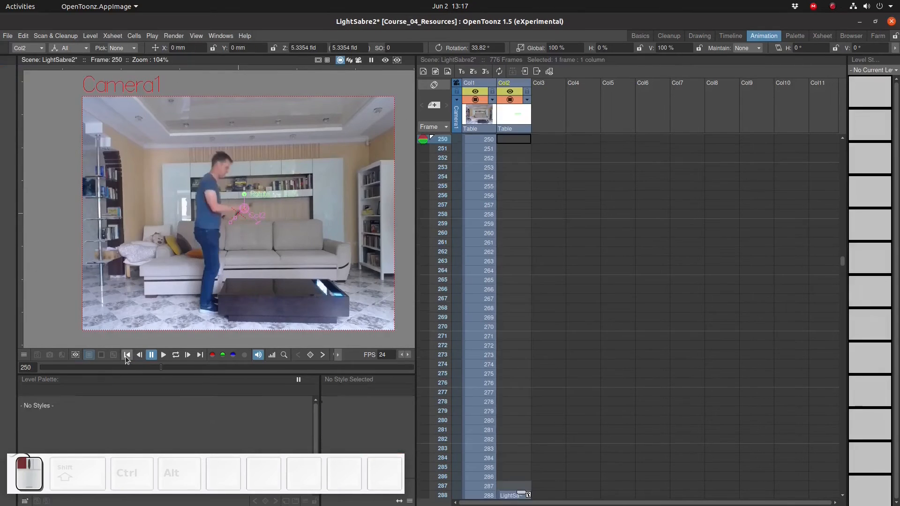
click(546, 186)
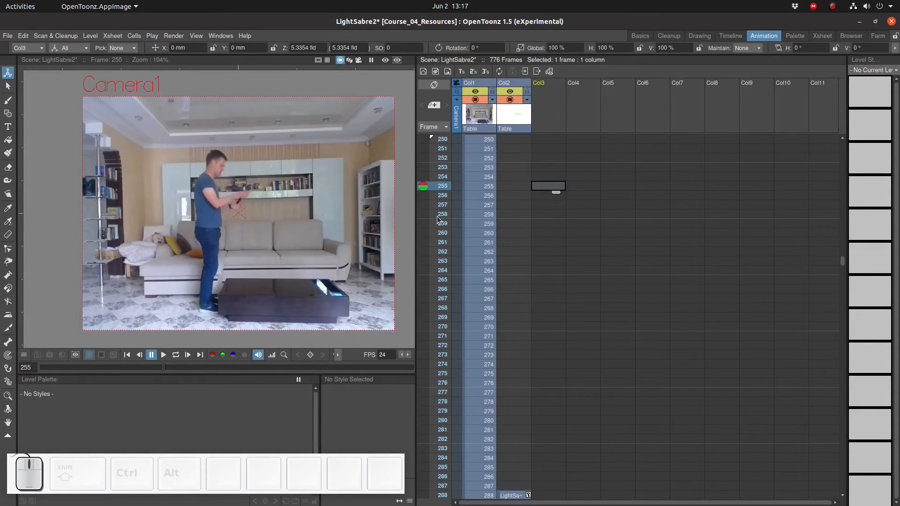
click(162, 355)
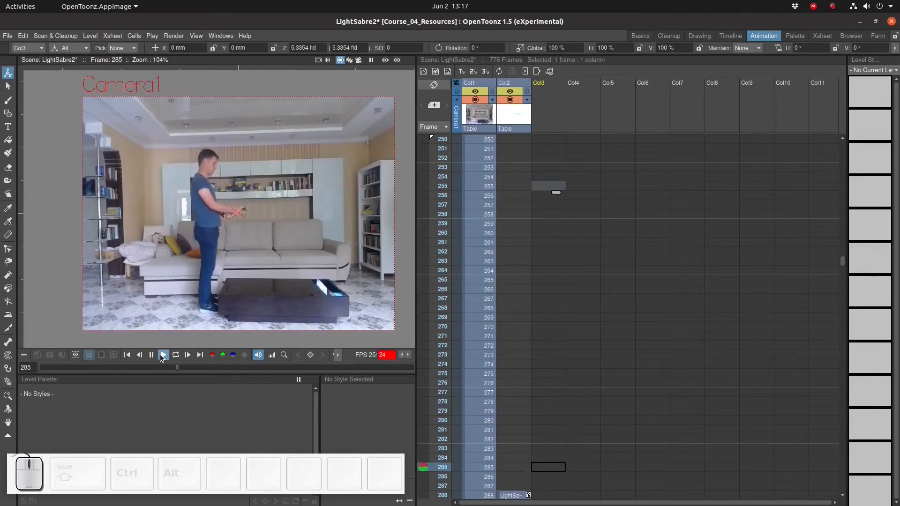